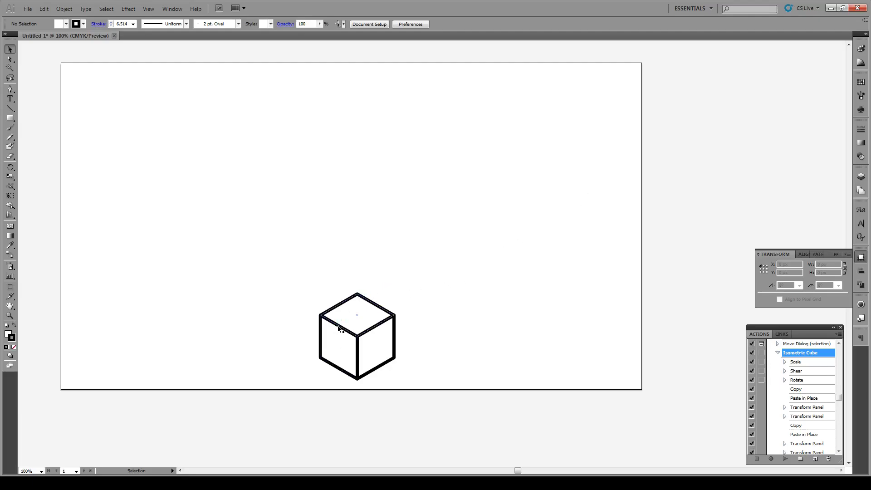
# Draw a small square, run the Isometric Cube action on it, and move the new cube onto the artboard
pyautogui.click(10, 118)
pyautogui.moveTo(330, 219); pyautogui.dragTo(370, 258)
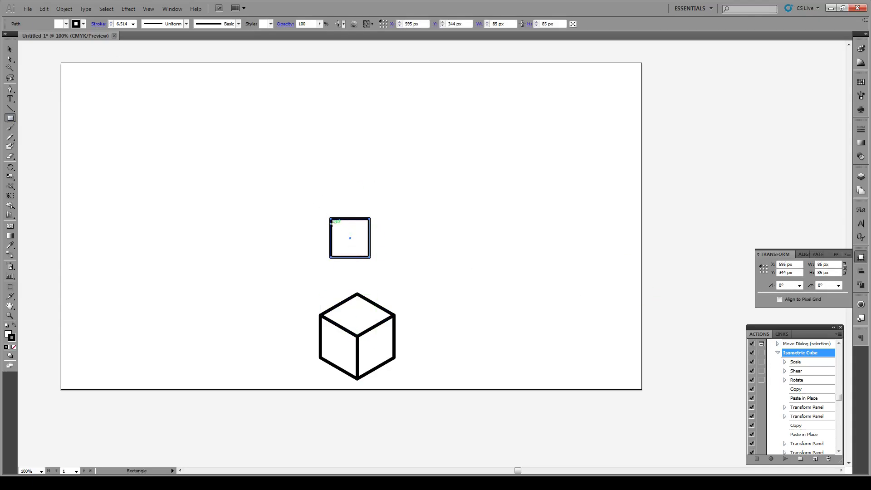
pyautogui.click(783, 459)
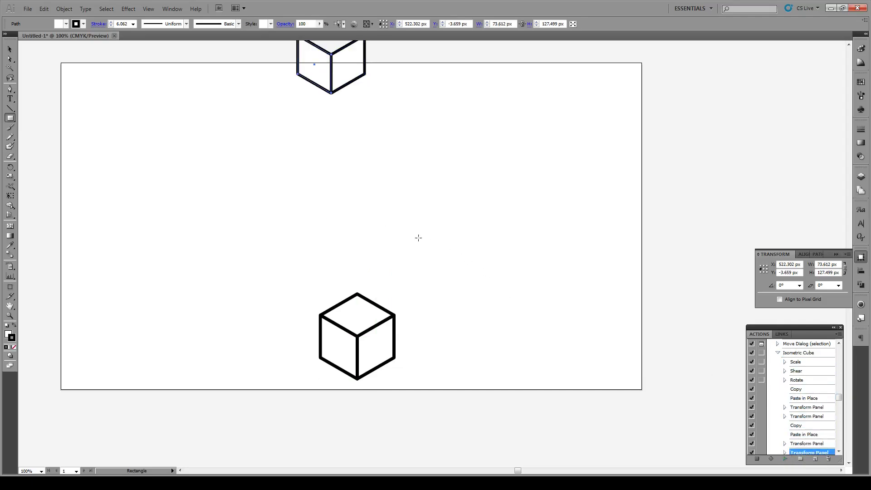
pyautogui.press('v')
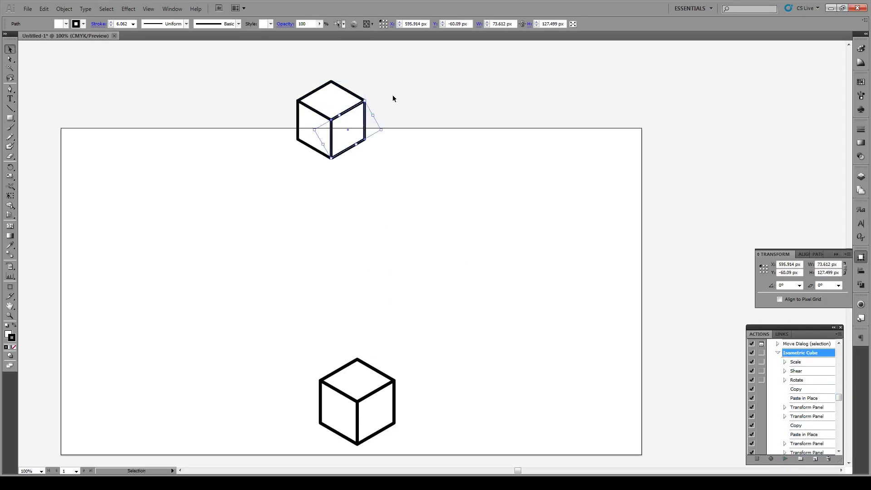
pyautogui.moveTo(422, 64); pyautogui.dragTo(245, 190)
pyautogui.moveTo(319, 145); pyautogui.dragTo(319, 269)
pyautogui.click(389, 255)
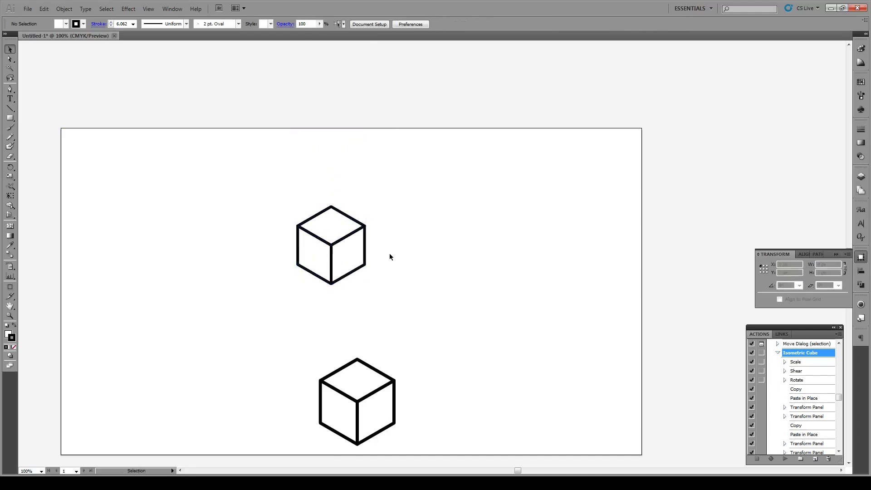
# Delete the upper demonstration cube
pyautogui.moveTo(401, 211); pyautogui.dragTo(266, 300)
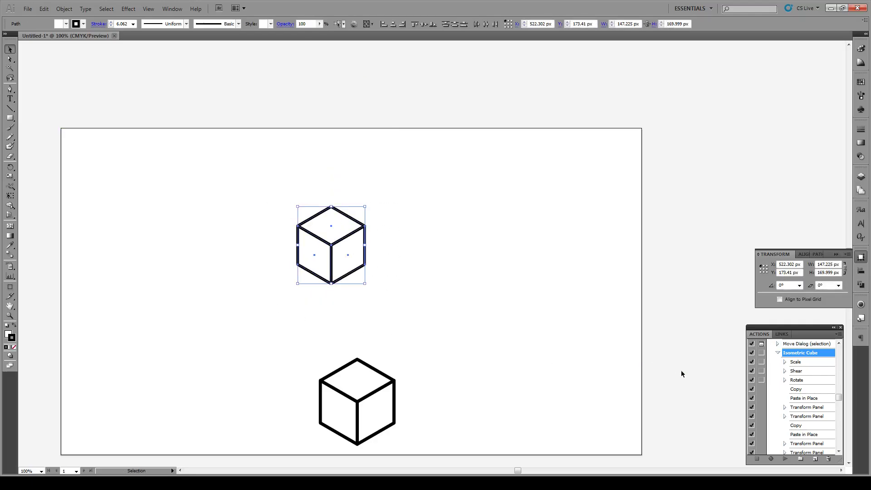
pyautogui.click(778, 352)
pyautogui.press('Delete')
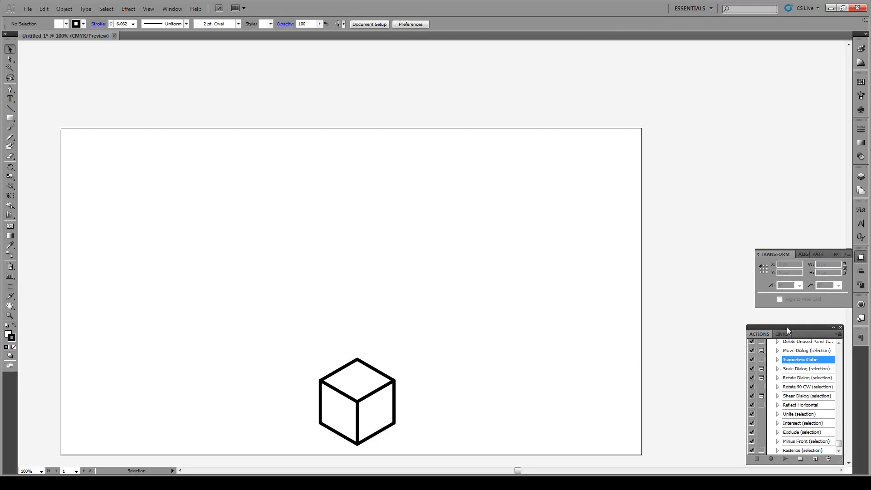
# Hide and reshow the Actions panel from the Window menu, then move it up
pyautogui.click(172, 9)
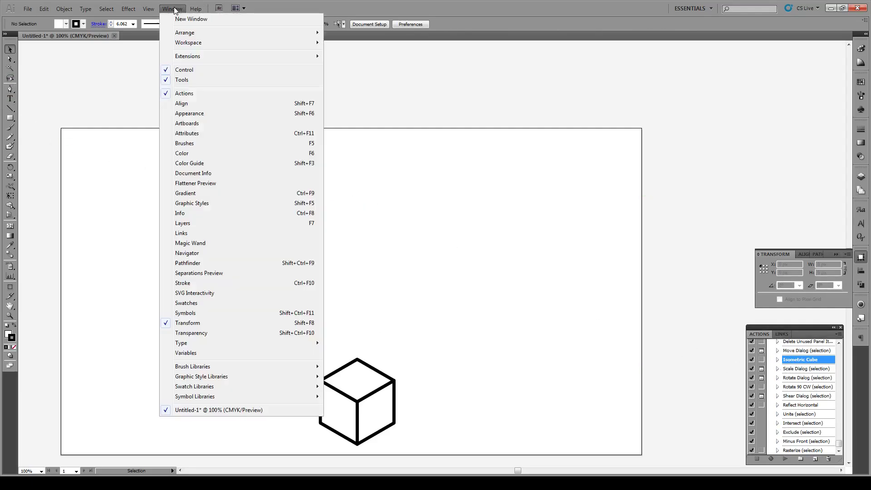
pyautogui.click(189, 95)
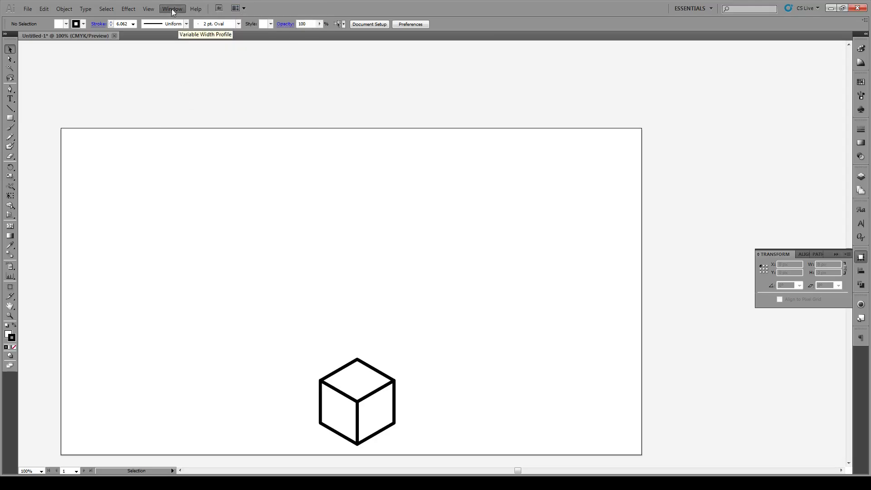
pyautogui.click(172, 9)
pyautogui.click(188, 95)
pyautogui.moveTo(806, 326); pyautogui.dragTo(788, 85)
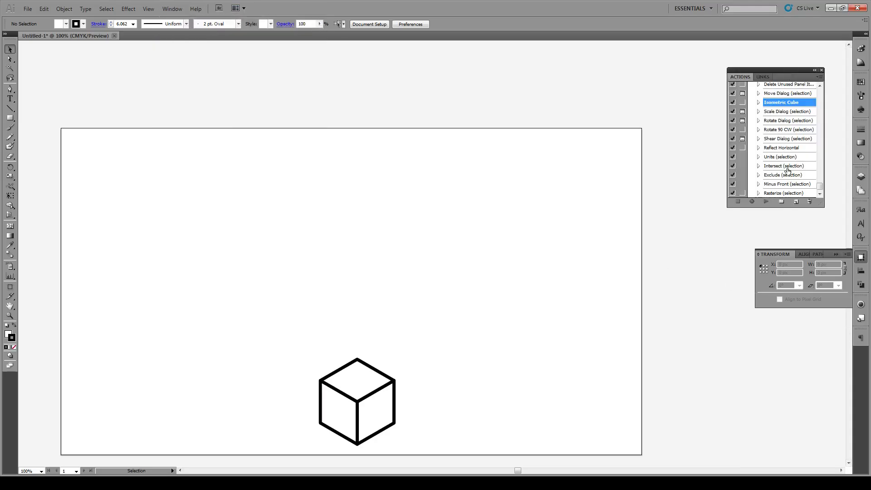
# Draw a 131 px square above the cube with the Rectangle tool
pyautogui.click(15, 119)
pyautogui.moveTo(295, 220); pyautogui.dragTo(353, 273)
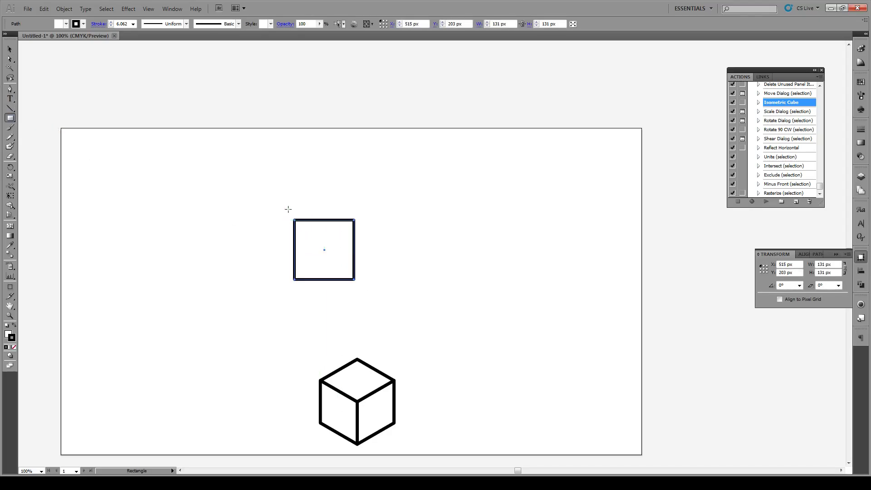
pyautogui.press('v')
# Create a new action named 'Isometric' and start recording it
pyautogui.click(796, 202)
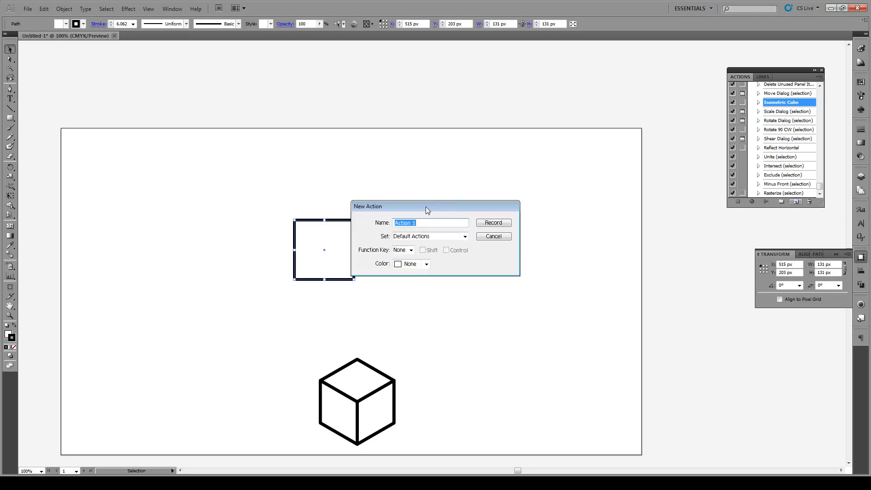
pyautogui.write('Isometric')
pyautogui.click(494, 223)
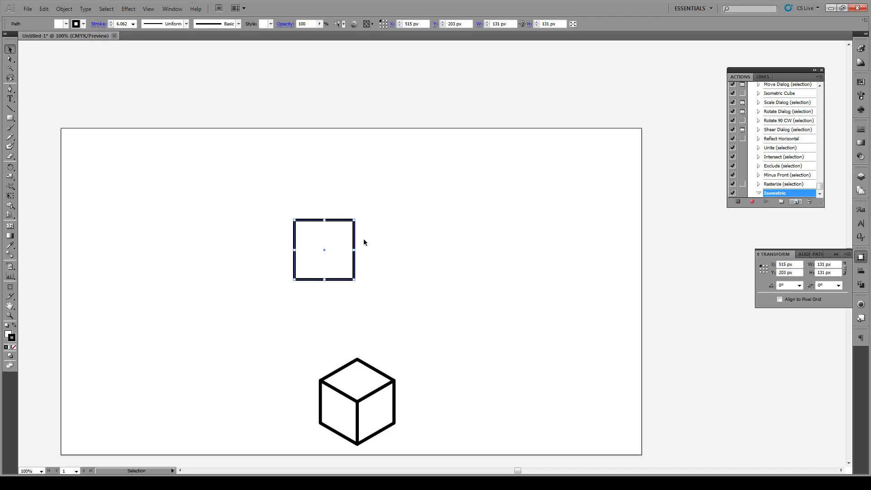
# Scale the square non-uniformly to 86.602% vertically, making it 113.448 px high
pyautogui.rightClick(334, 220)
pyautogui.moveTo(383, 341)
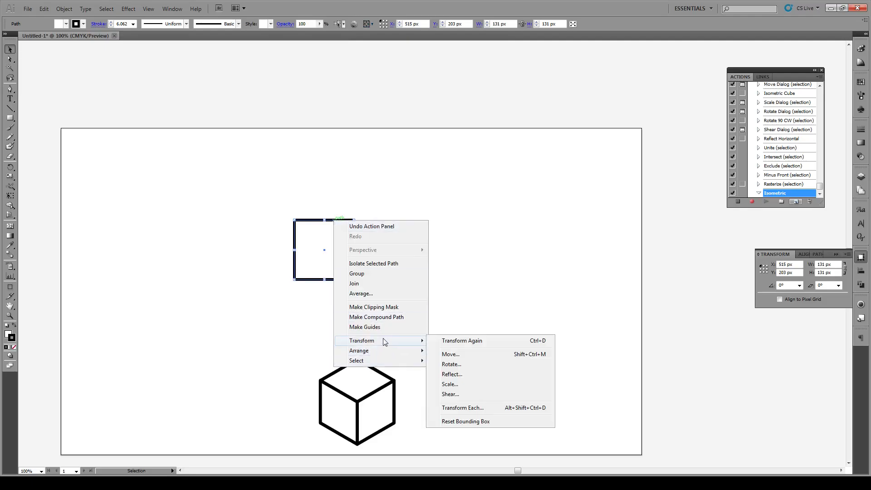
pyautogui.click(467, 384)
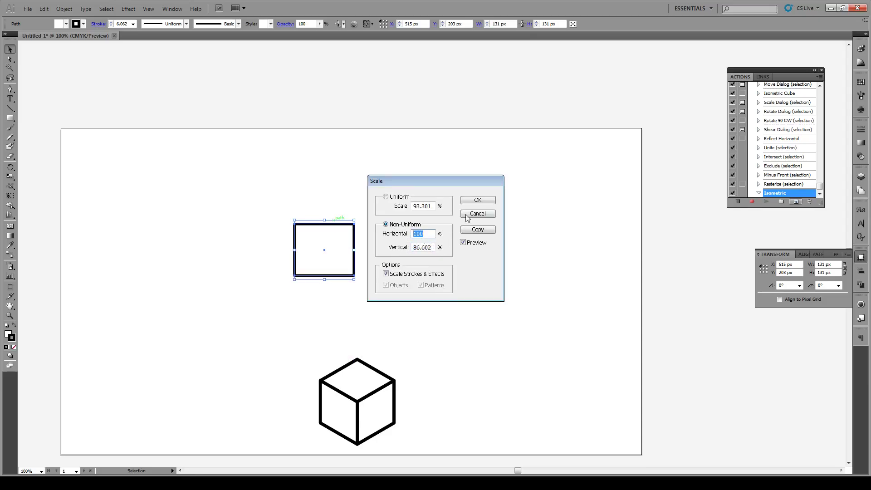
pyautogui.click(477, 201)
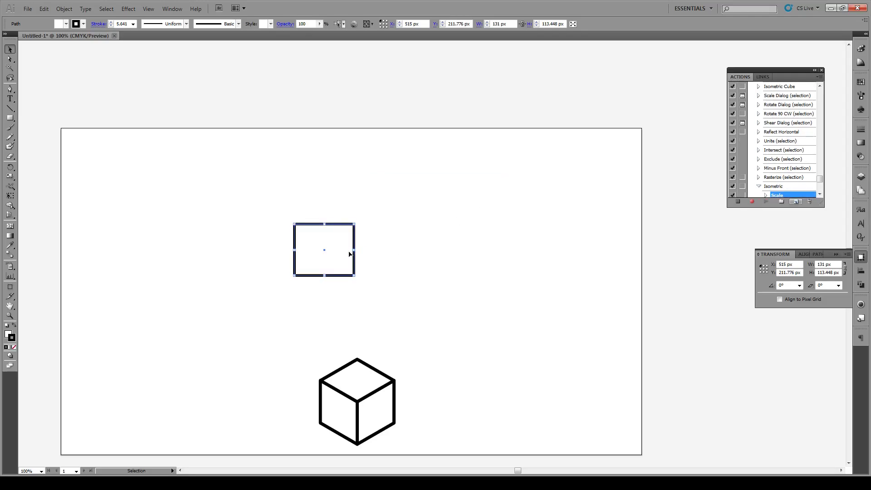
# Shear the squashed square into a parallelogram using the Shear dialog settings
pyautogui.rightClick(354, 237)
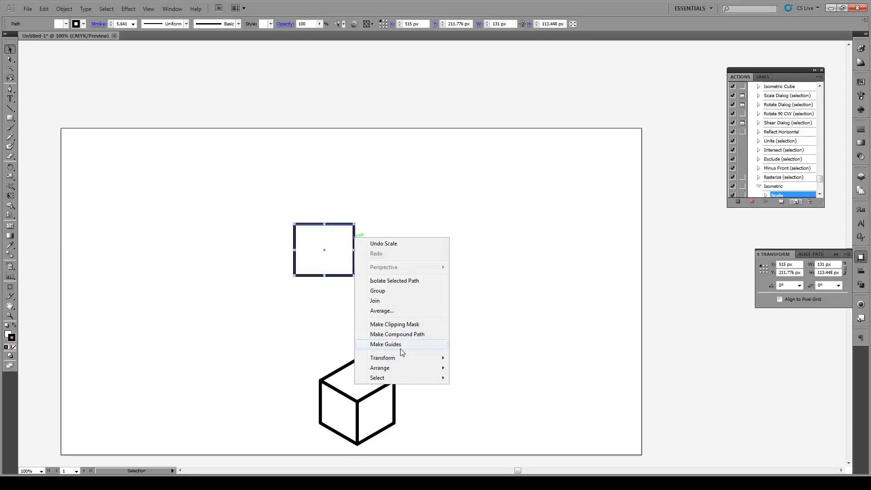
pyautogui.moveTo(402, 358)
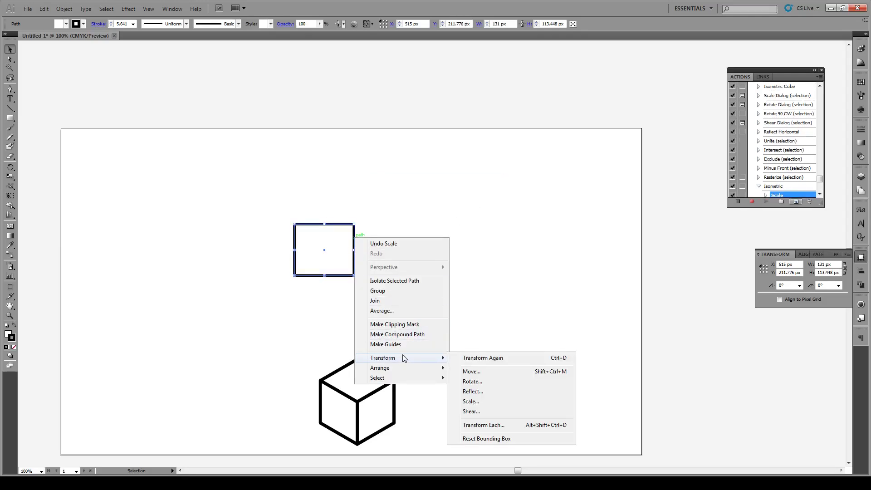
pyautogui.click(472, 411)
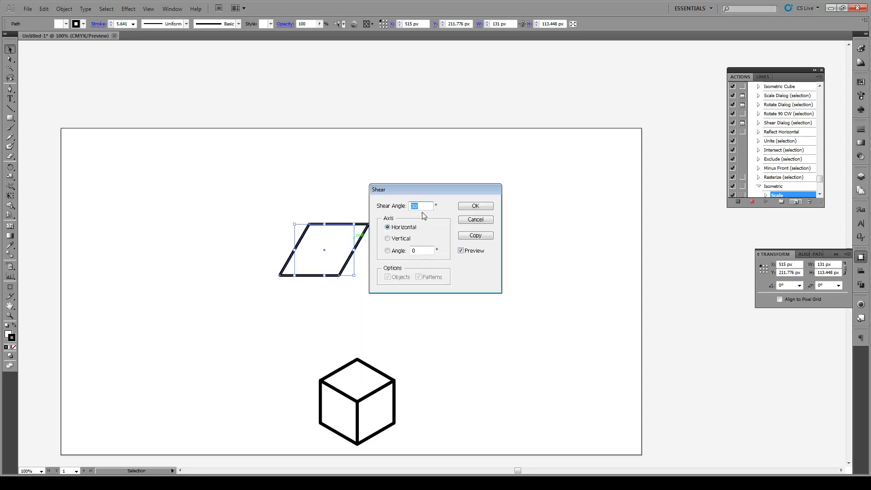
pyautogui.click(478, 210)
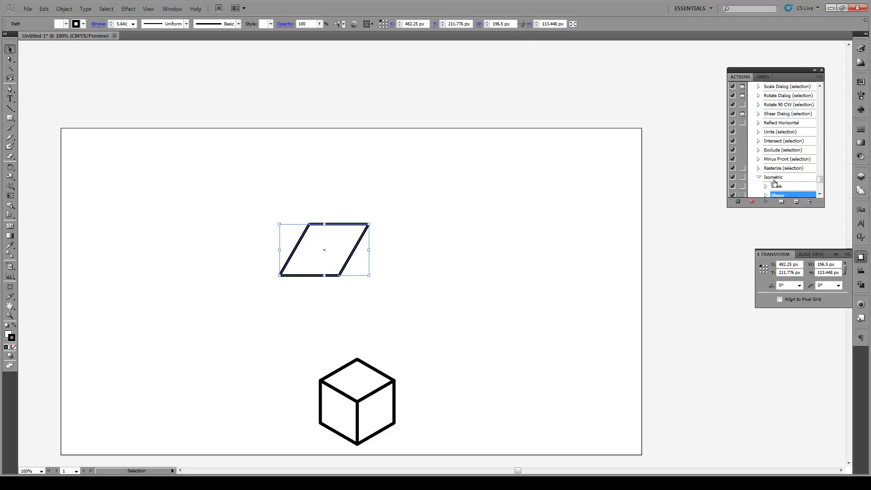
# Rotate the sheared parallelogram into a tilted face with the Rotate dialog
pyautogui.rightClick(349, 261)
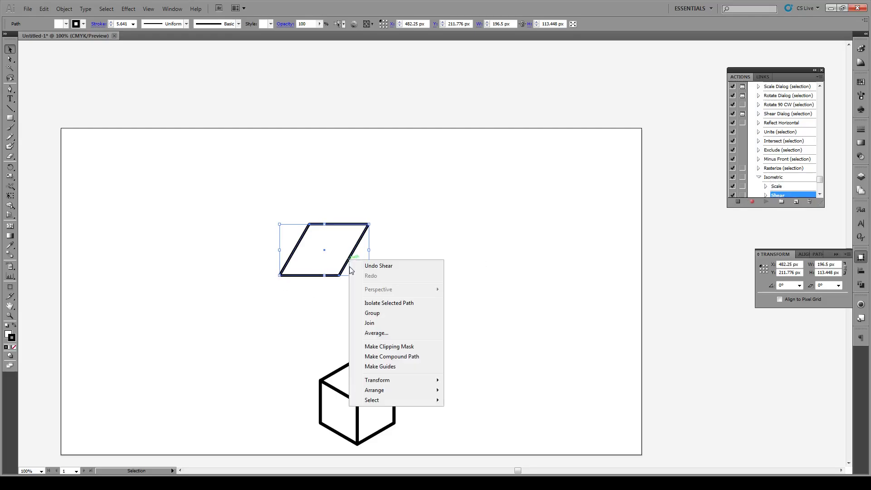
pyautogui.moveTo(402, 385)
pyautogui.click(472, 403)
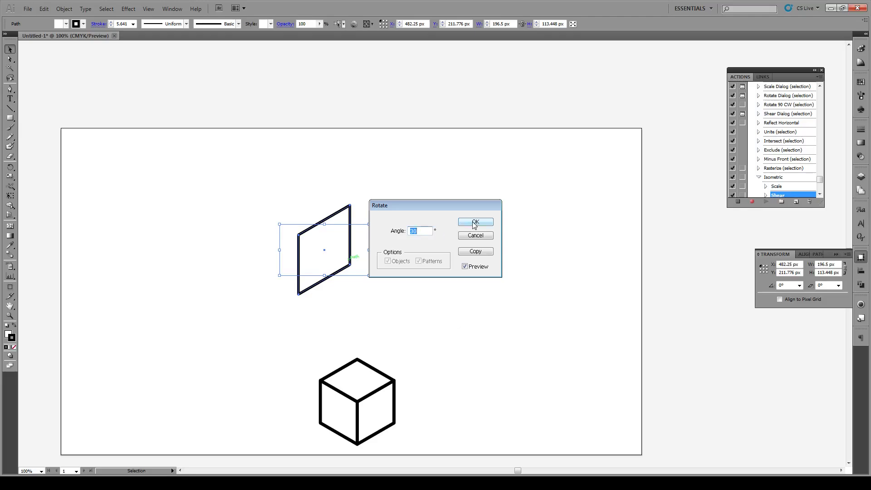
pyautogui.click(474, 223)
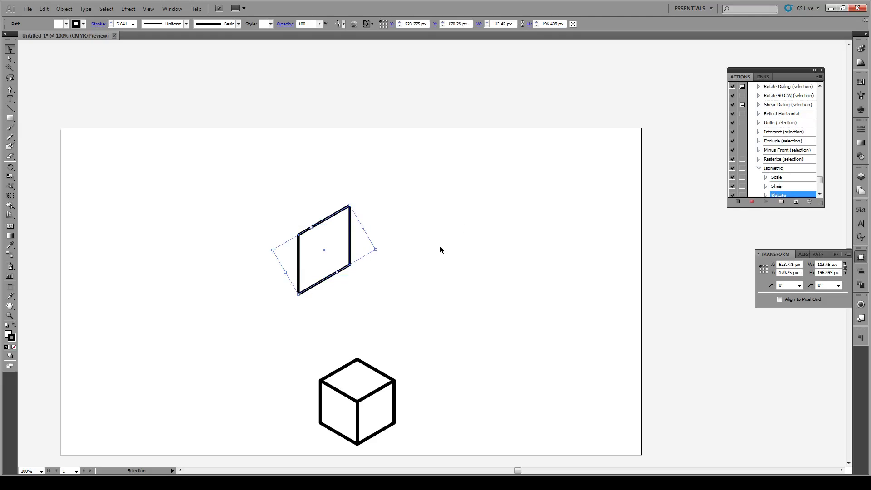
# Paste a copy of the rotated face in front and show the Transform panel's position and size options
pyautogui.hotkey('ctrl', 'c')
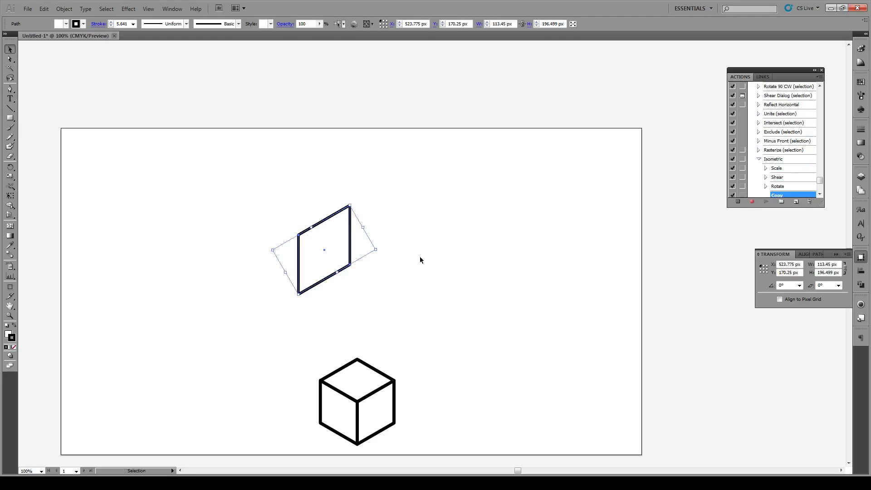
pyautogui.press('ctrl')
pyautogui.hotkey('ctrl', 'f')
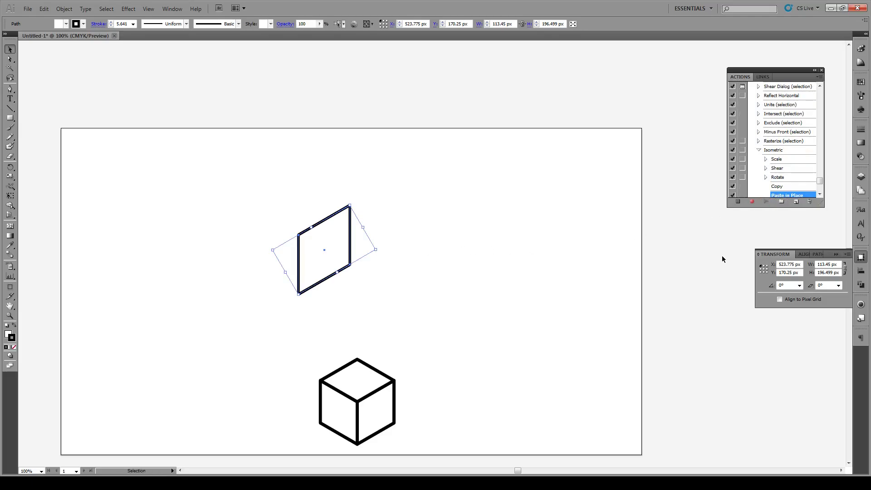
pyautogui.click(860, 257)
pyautogui.click(861, 257)
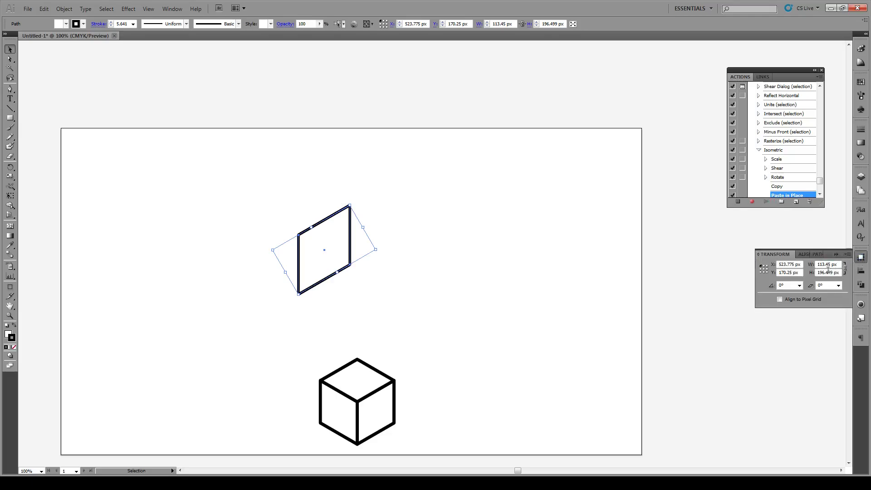
# Flip the copy horizontally from its middle-left point into the left face, then paste another copy in front
pyautogui.click(761, 269)
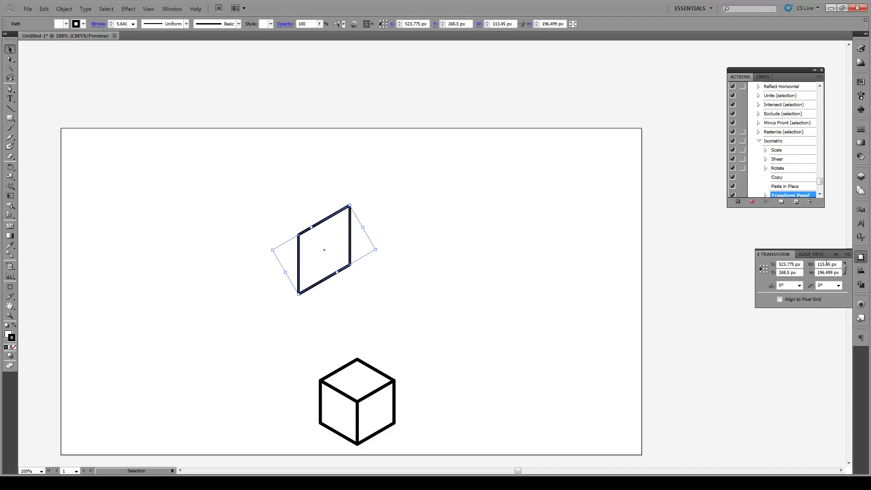
pyautogui.click(847, 254)
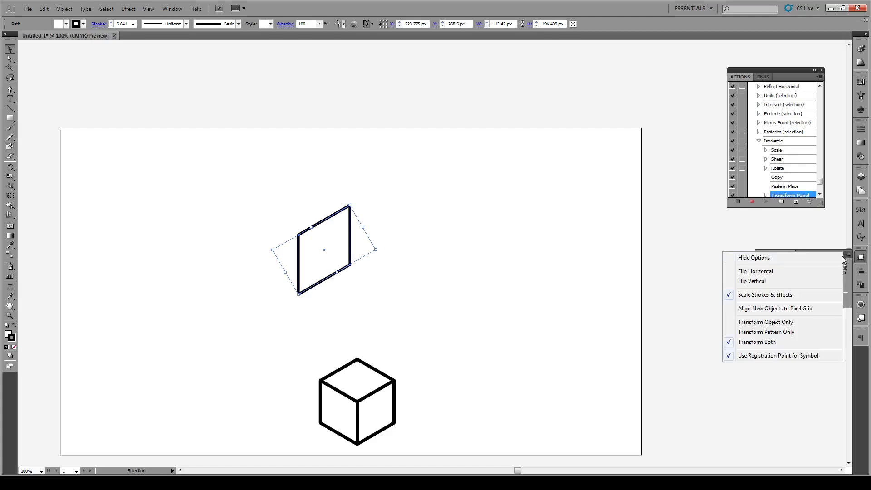
pyautogui.click(797, 272)
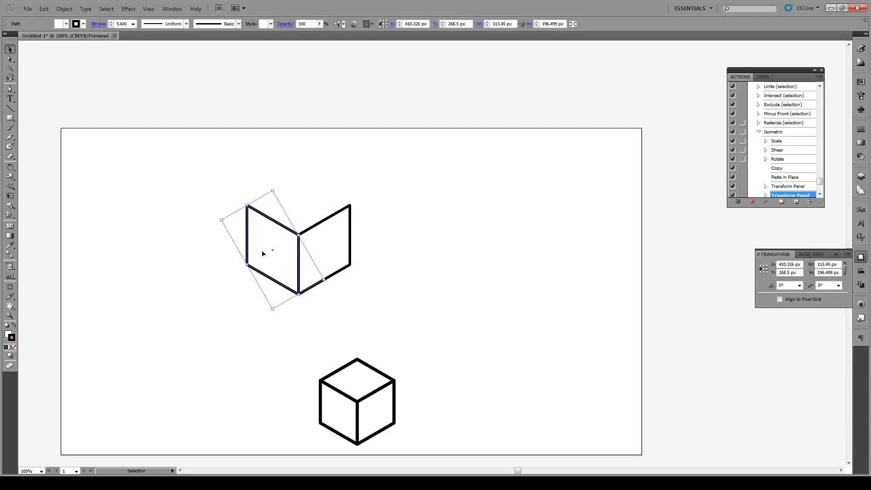
pyautogui.hotkey('ctrl', 'c')
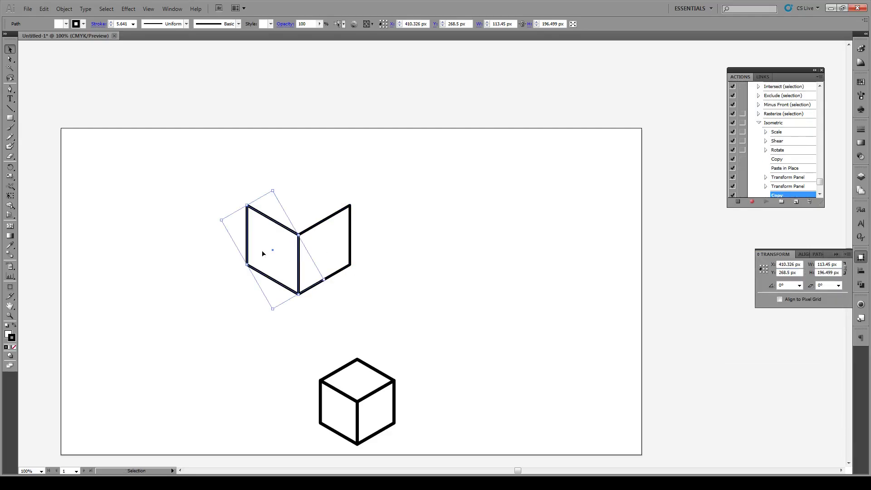
pyautogui.hotkey('ctrl', 'f')
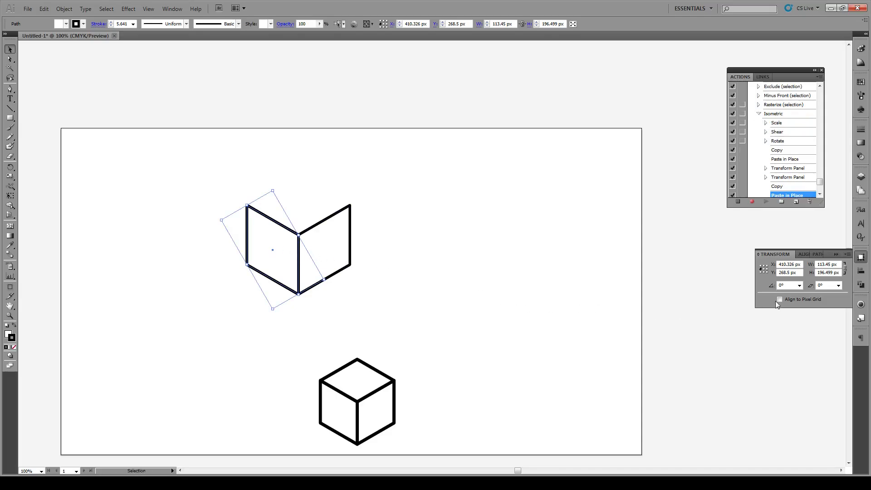
# Rotate the third copy 60° about its top-middle point into the cube top, then stop recording
pyautogui.click(763, 266)
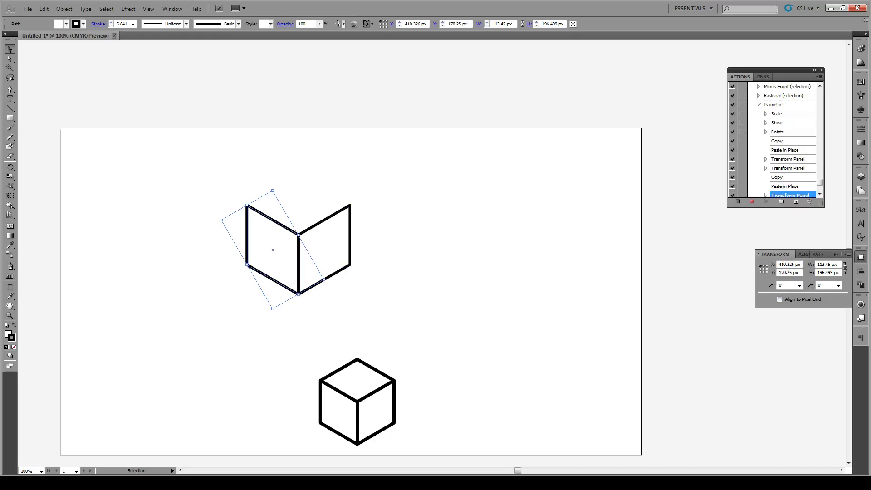
pyautogui.click(847, 255)
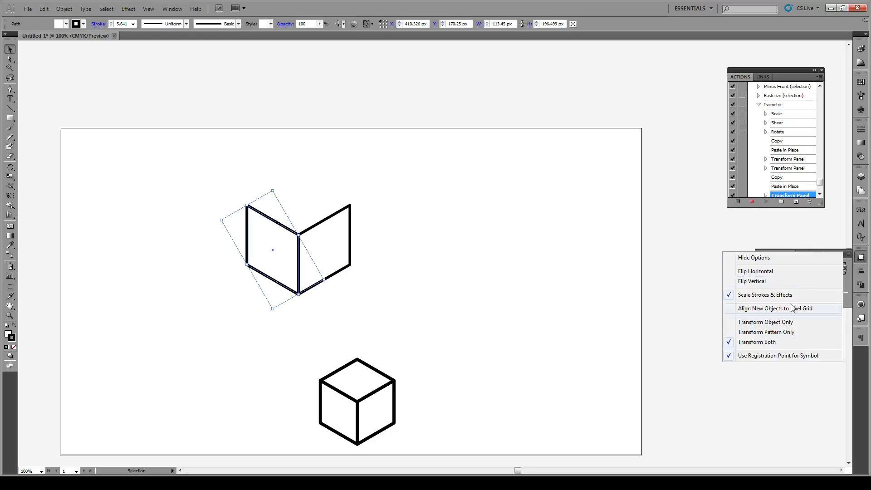
pyautogui.click(844, 288)
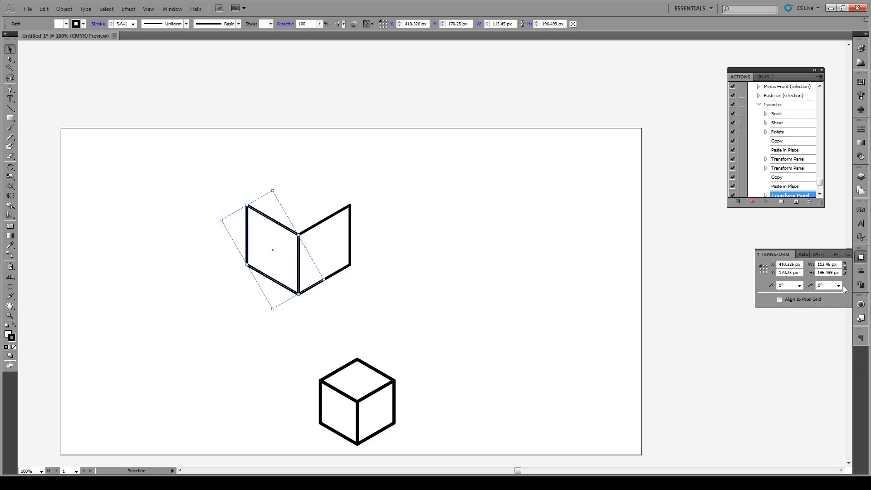
pyautogui.click(785, 285)
pyautogui.write('60')
pyautogui.press('Return')
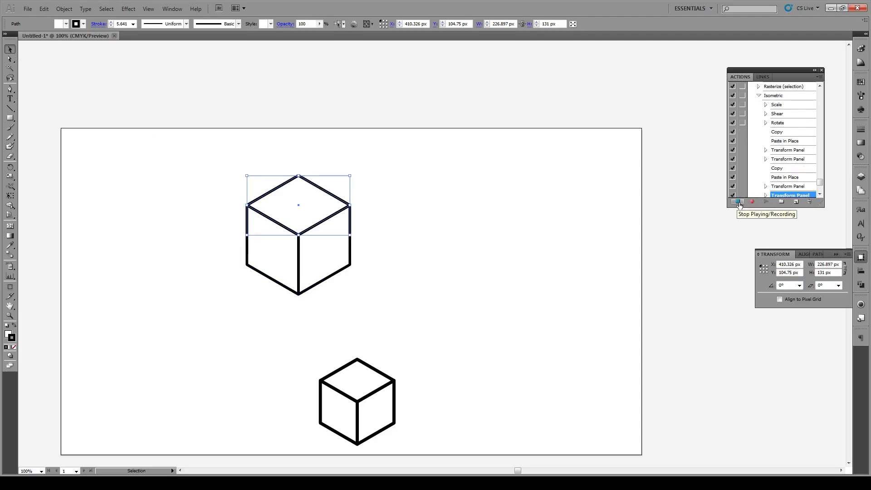
pyautogui.click(738, 204)
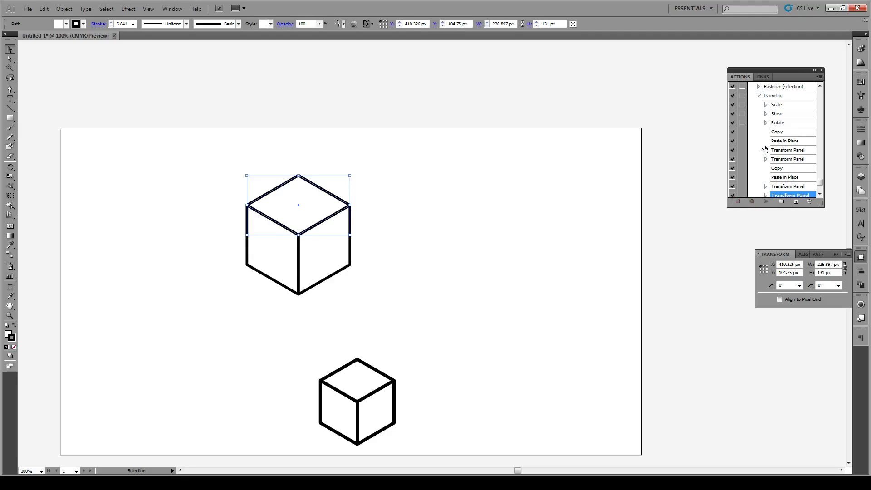
pyautogui.click(760, 96)
# Draw a 98 px square to the right of the large cube
pyautogui.click(441, 217)
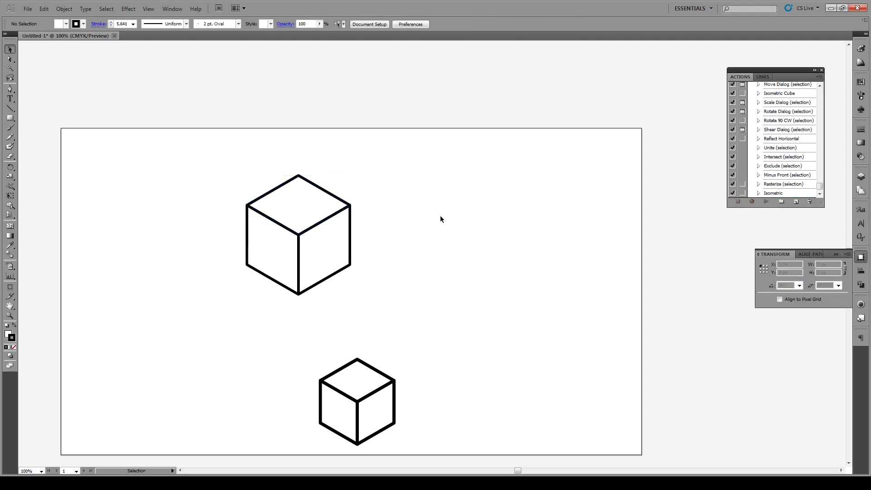
pyautogui.press('alt')
pyautogui.click(10, 118)
pyautogui.moveTo(431, 237); pyautogui.dragTo(476, 281)
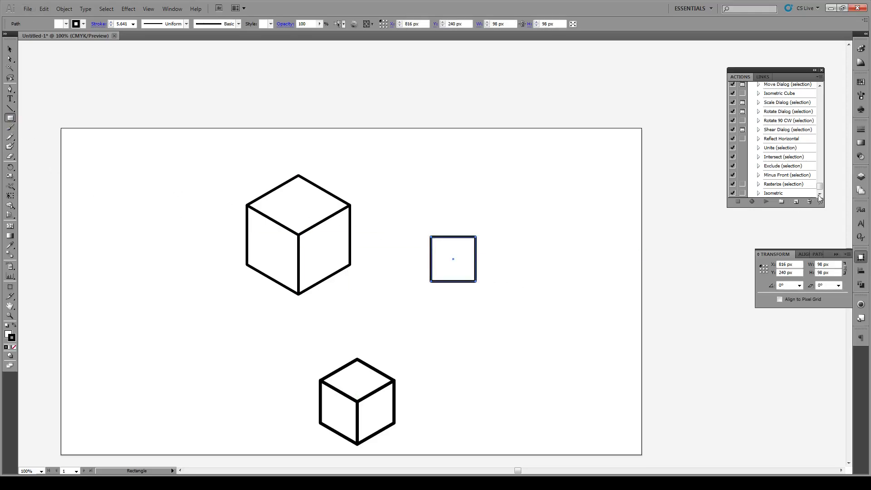
# Play the Isometric action on the new square to turn it into a line cube, then deselect
pyautogui.scroll(2, 798, 182)
pyautogui.scroll(-2, 798, 181)
pyautogui.click(773, 193)
pyautogui.click(758, 193)
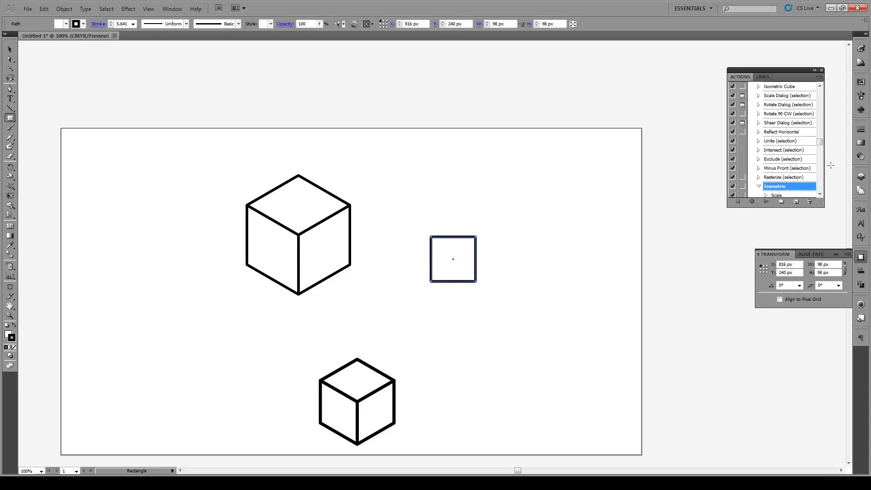
pyautogui.moveTo(819, 142); pyautogui.dragTo(821, 192)
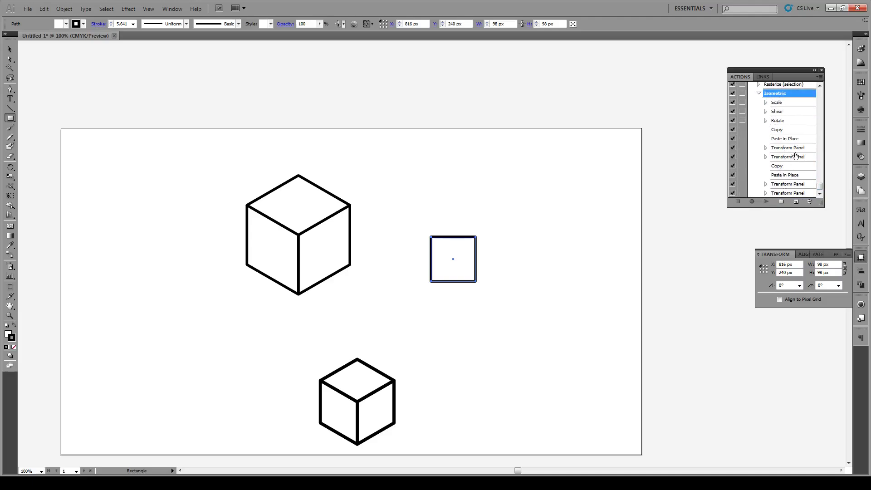
pyautogui.click(759, 93)
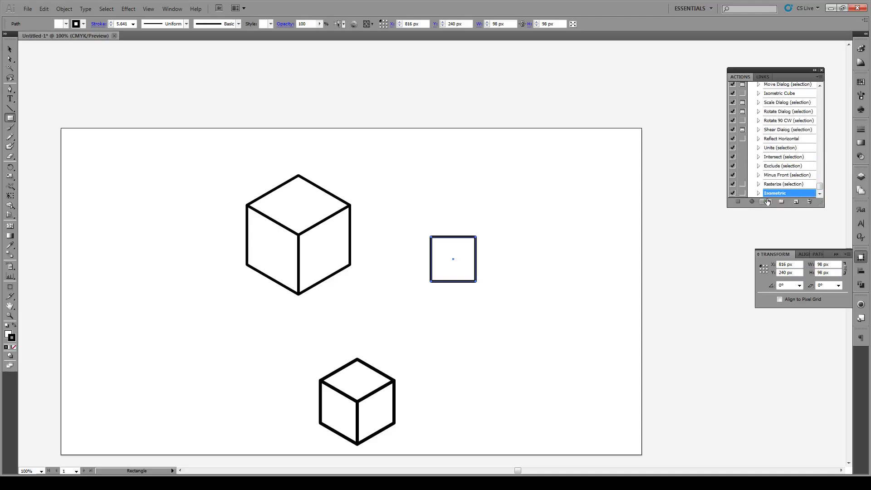
pyautogui.click(766, 202)
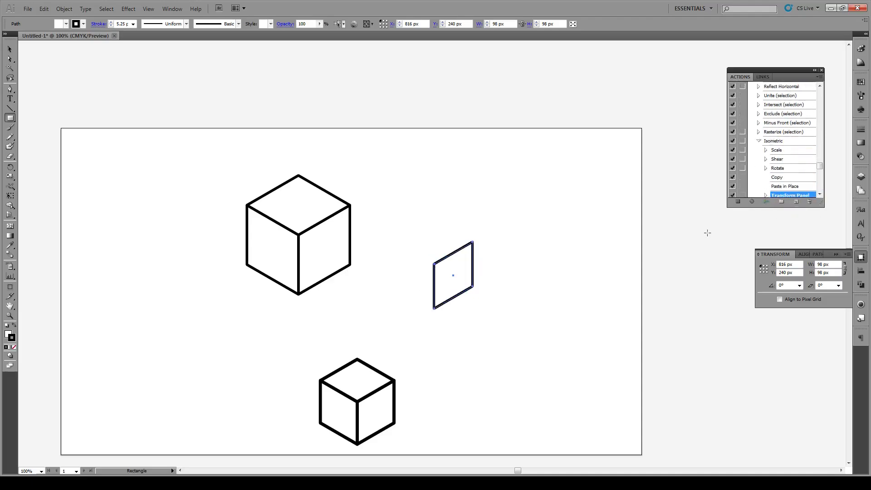
pyautogui.click(10, 49)
pyautogui.click(435, 192)
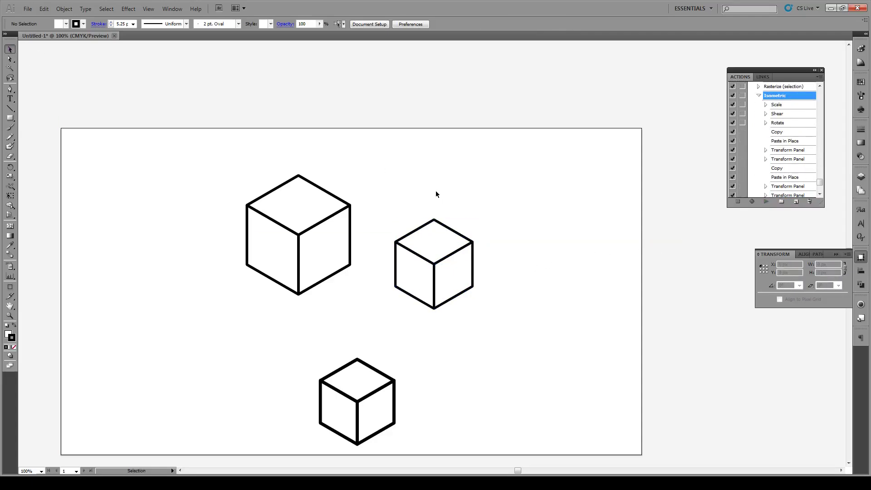